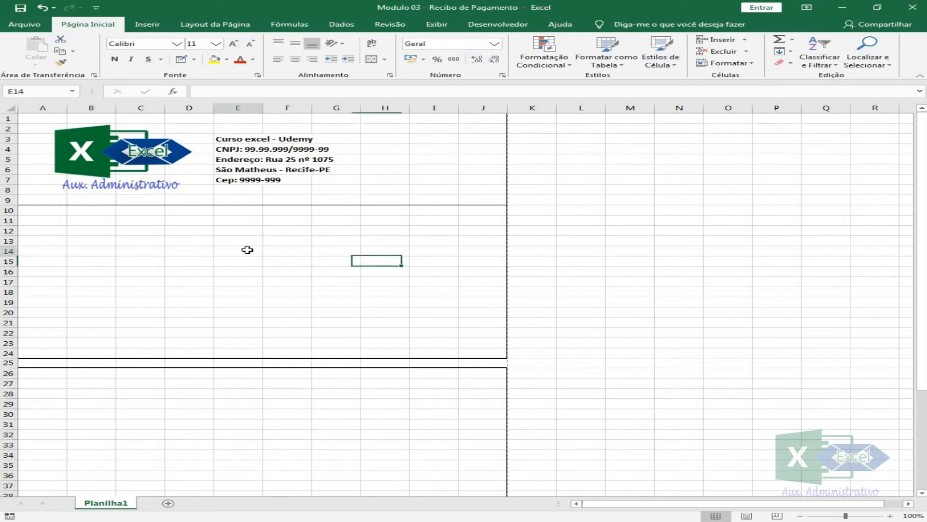
Draw a rounded rectangle about 4,5 cm wide and 1,88 cm high beside the company details, over rows 4 to 7 of columns H to J.
left_click(246, 249)
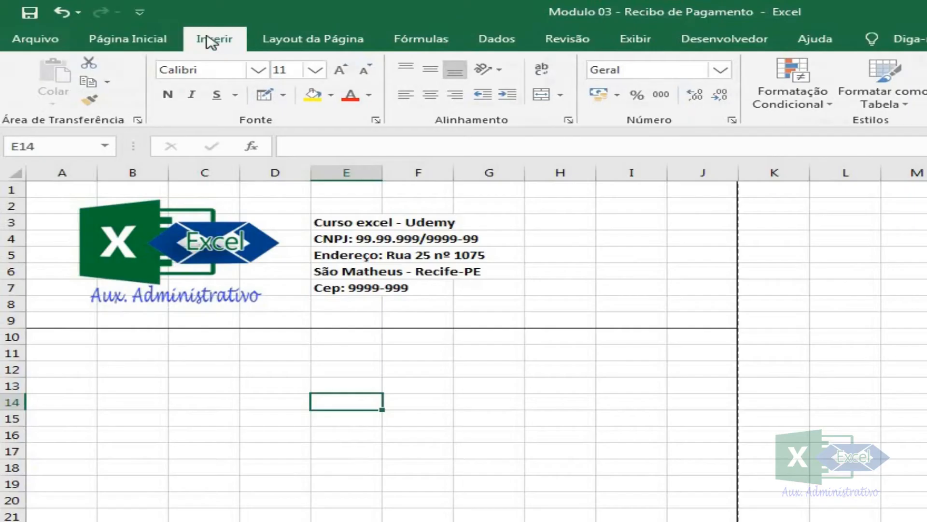
left_click(149, 25)
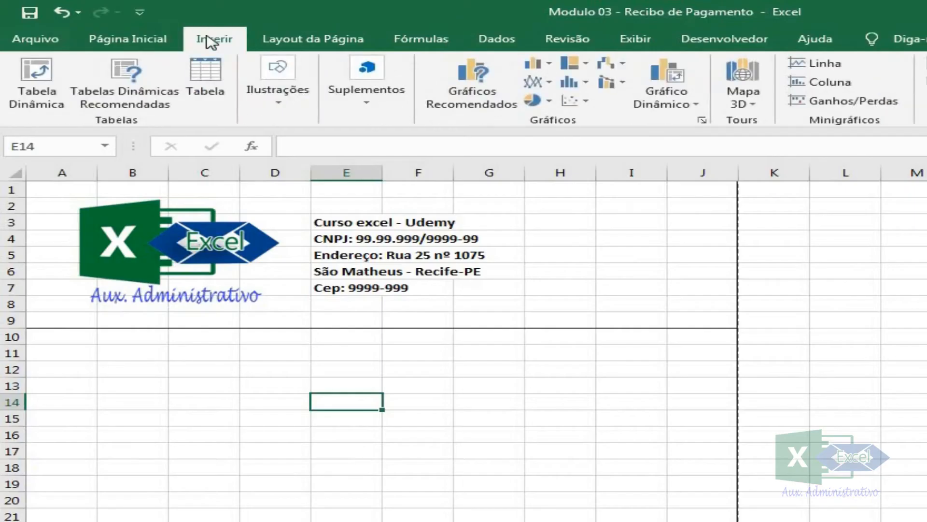
left_click(278, 92)
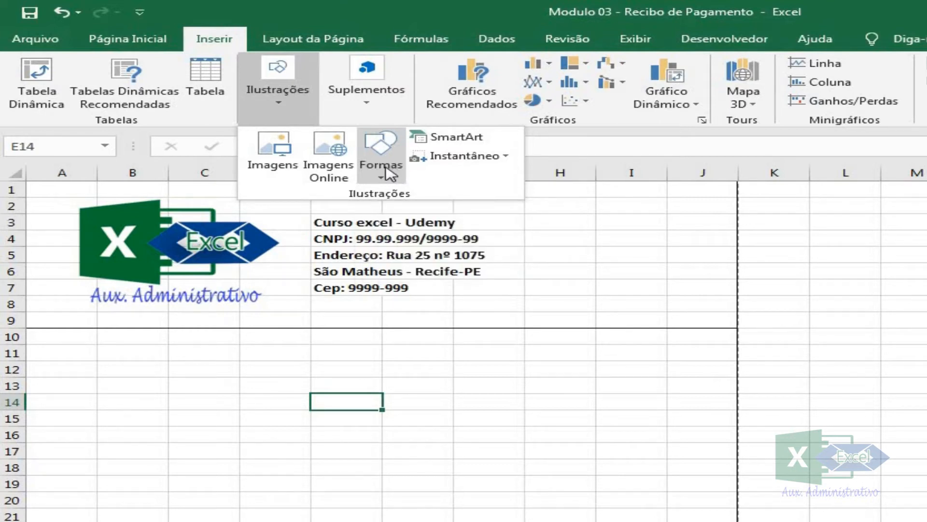
left_click(381, 176)
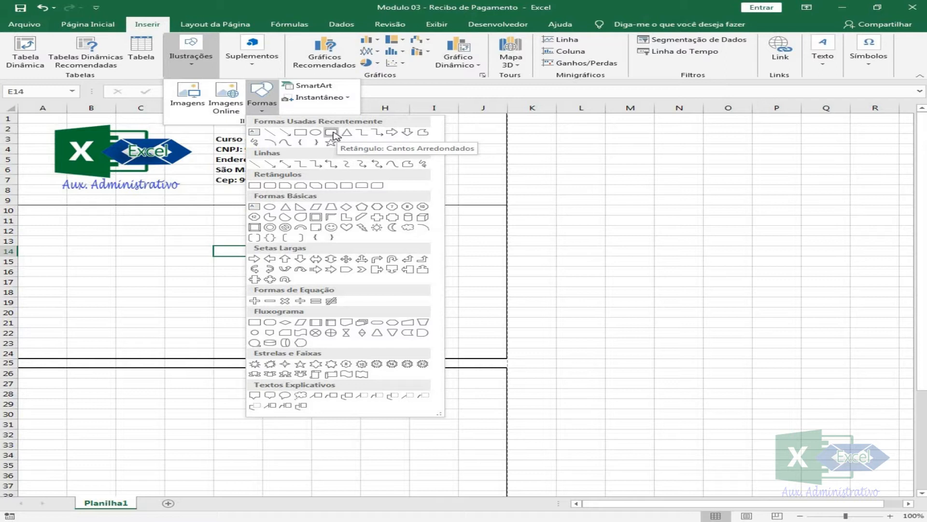
left_click(333, 135)
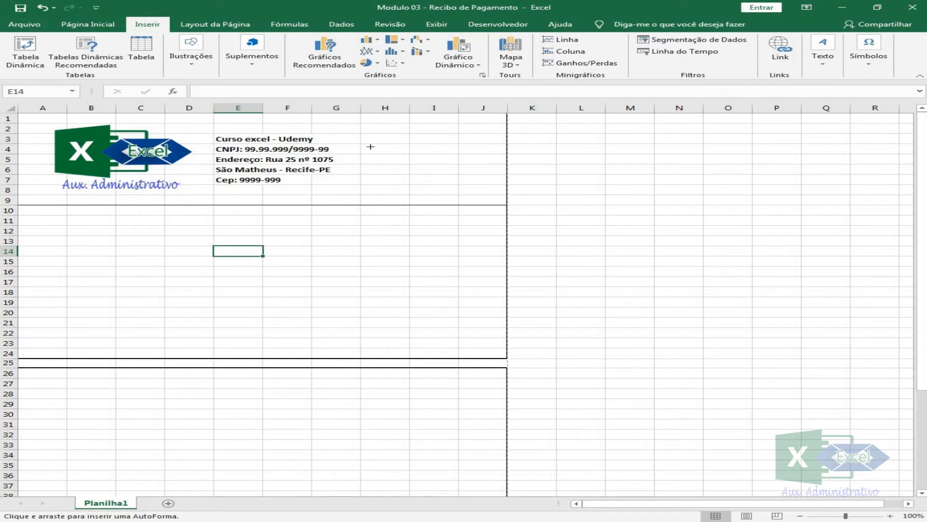
left_click_drag(370, 144, 497, 176)
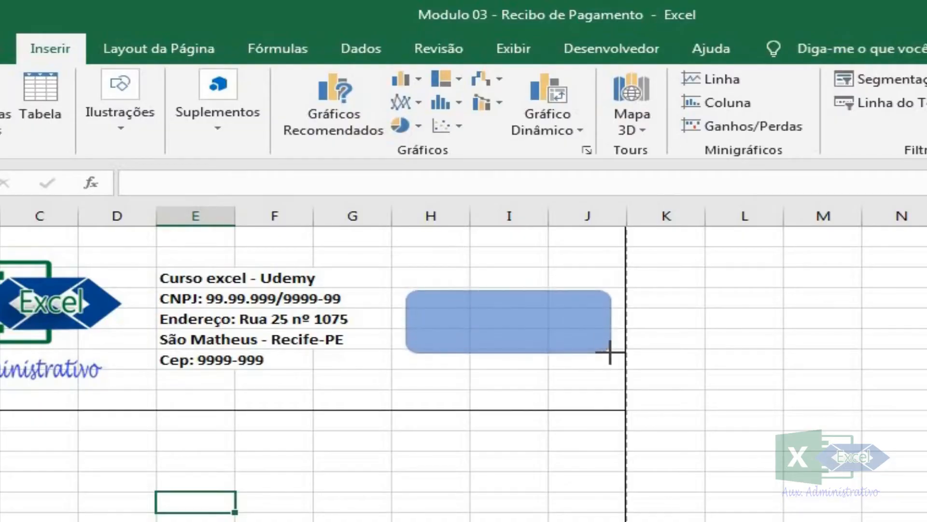
left_click_drag(611, 353, 615, 362)
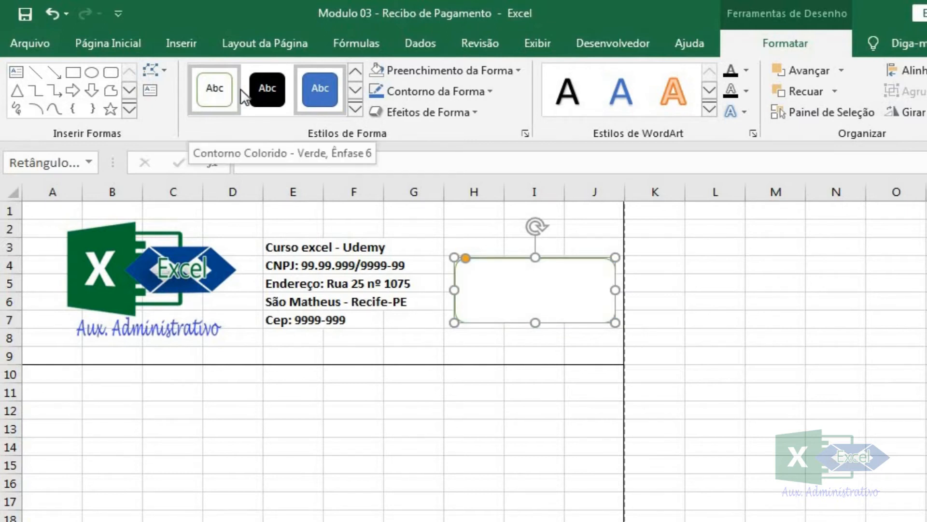
Apply the green Accent 6 coloured outline style to the rounded rectangle and remove its fill.
left_click(267, 89)
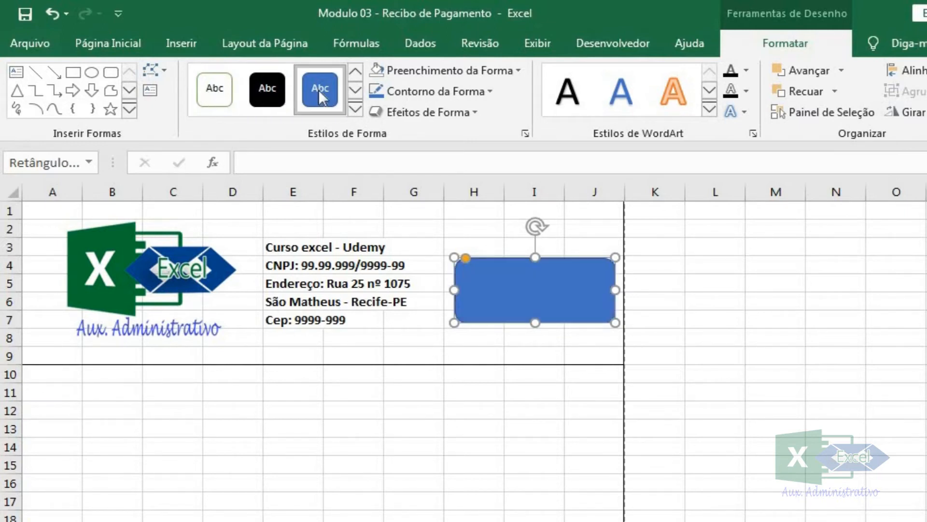
left_click(216, 91)
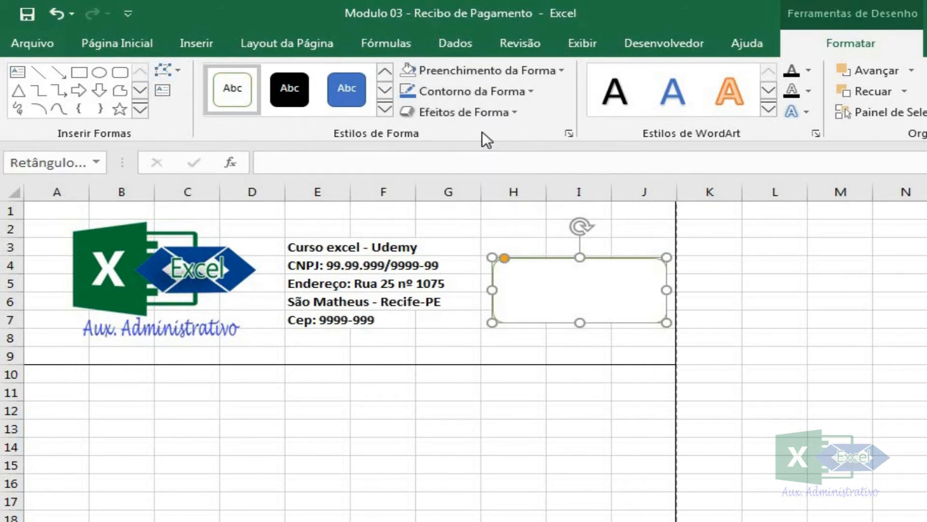
left_click(515, 114)
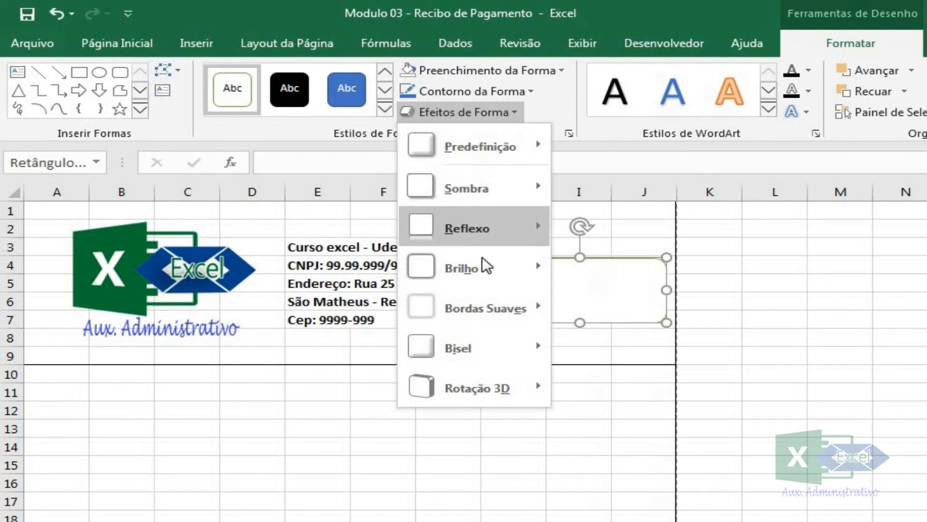
mouse_move(541, 220)
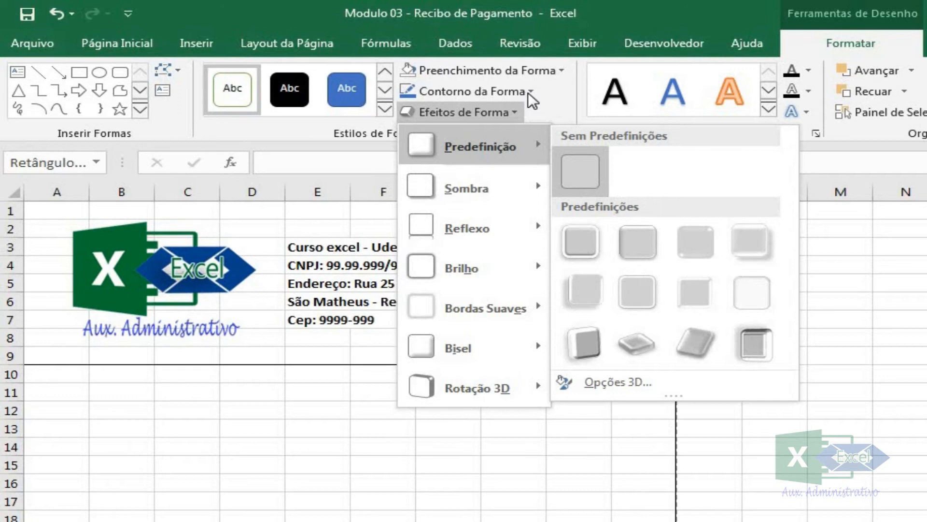
left_click(559, 70)
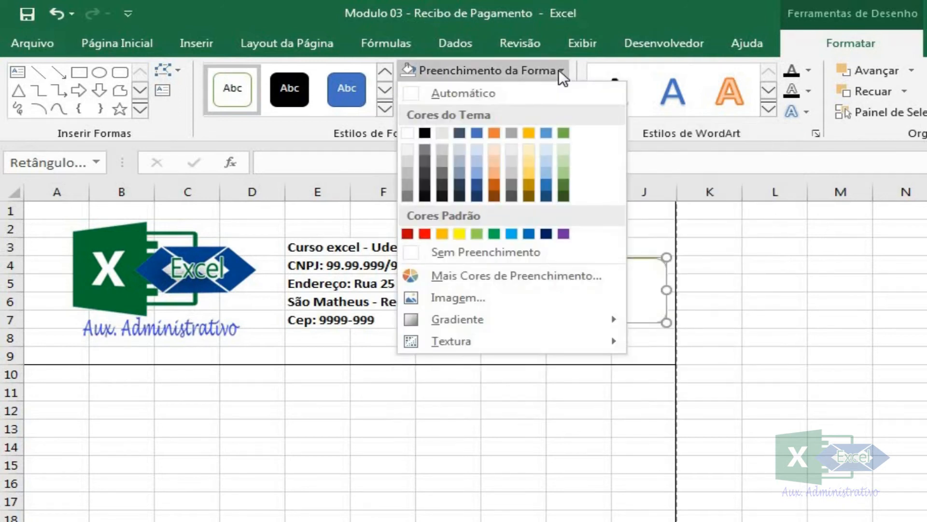
left_click(522, 254)
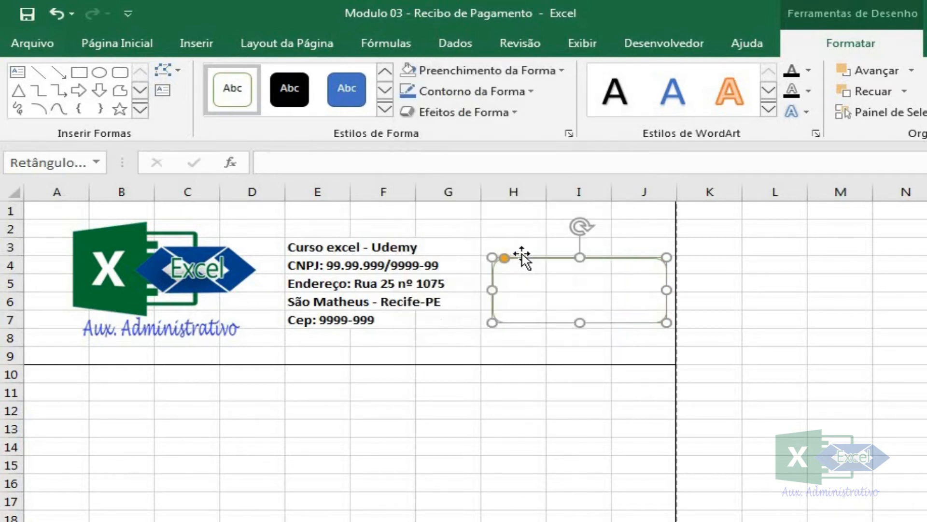
Nudge the rounded rectangle slightly to the left and deselect it.
left_click(542, 340)
left_click(642, 321)
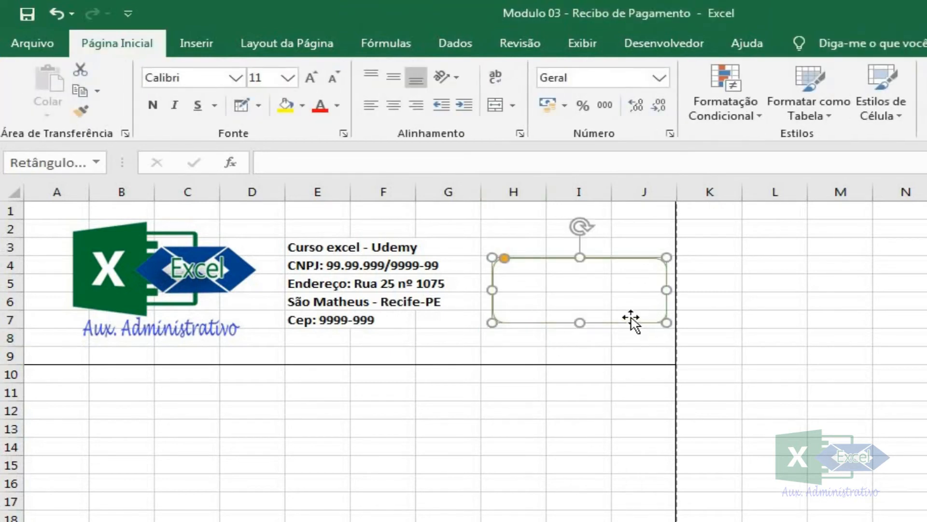
mouse_move(618, 259)
left_mouse_down()
mouse_move(606, 259)
mouse_move(615, 259)
left_mouse_up()
left_click(597, 439)
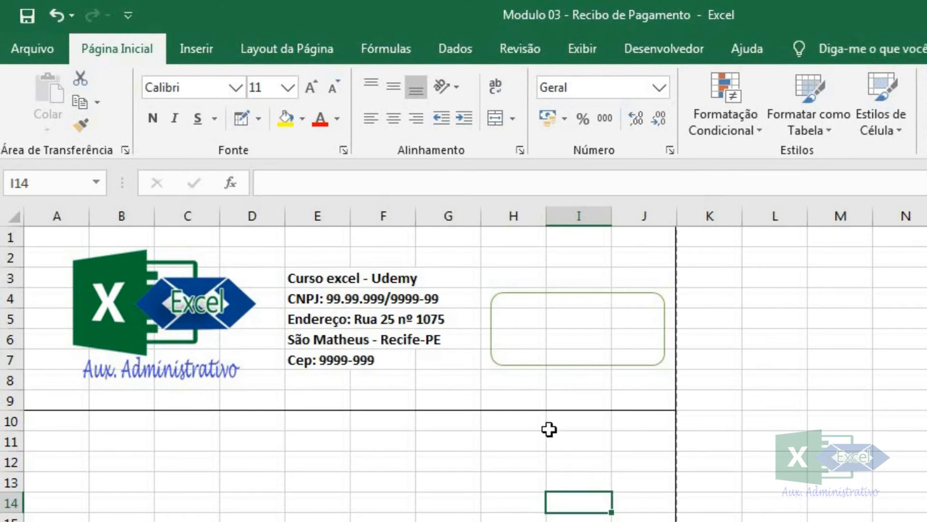
Change the rounded rectangle's outline colour to black.
left_click(511, 367)
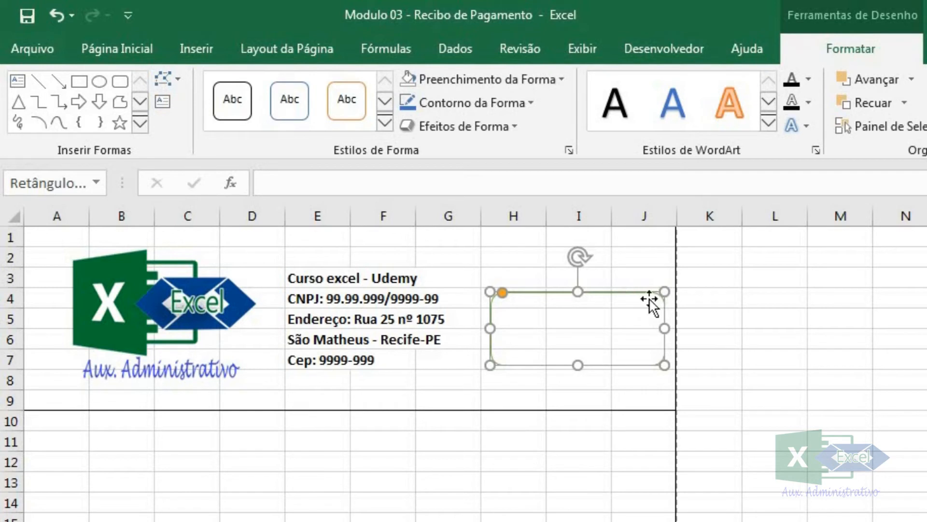
right_click(599, 366)
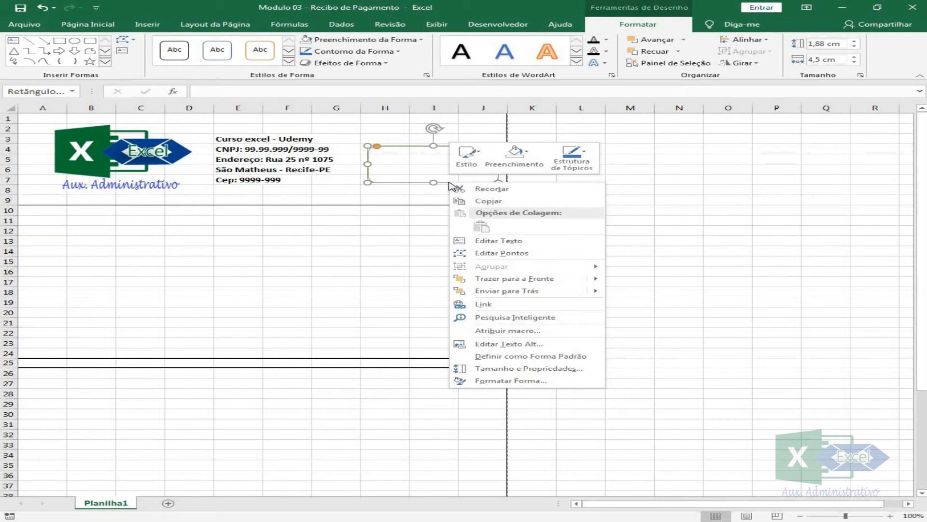
right_click(477, 181)
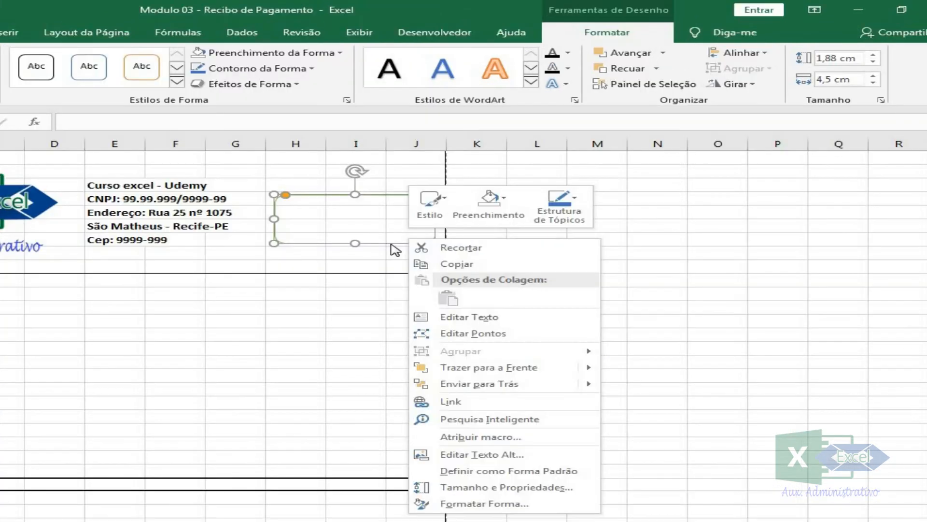
left_click(577, 202)
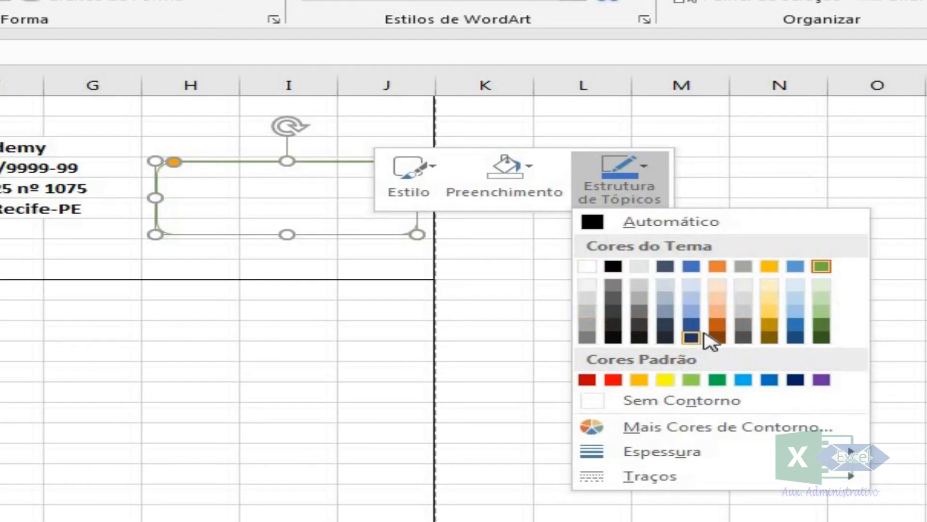
left_click(613, 266)
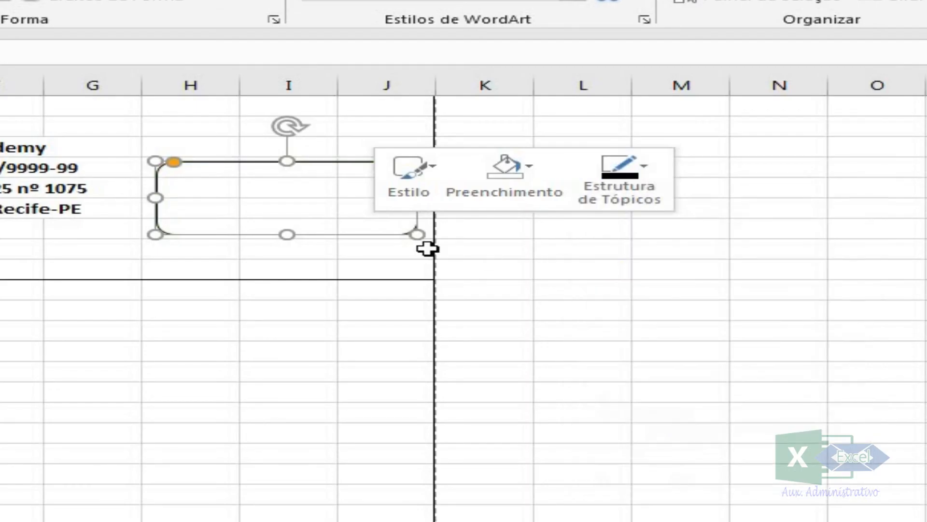
Set the rounded rectangle's outline thickness to 2¼ pt.
left_click(635, 201)
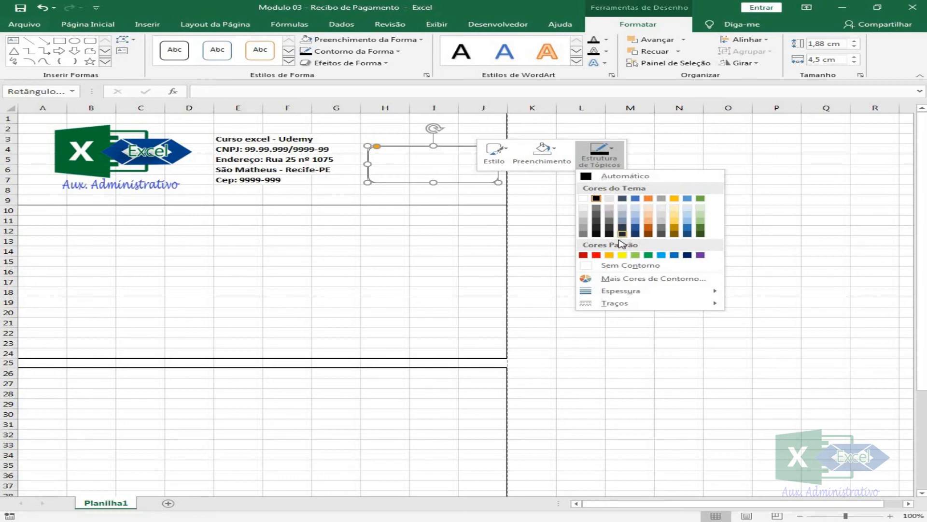
mouse_move(621, 293)
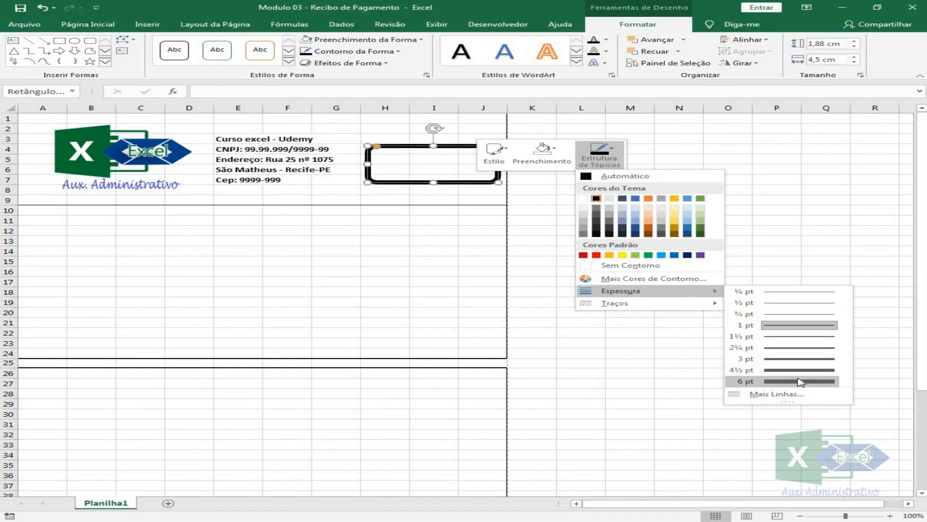
left_click(815, 348)
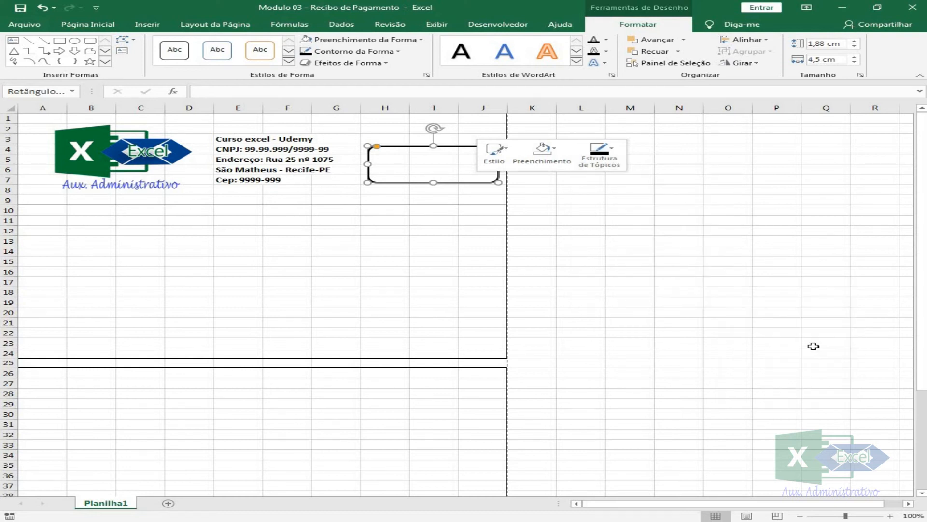
left_click(391, 222)
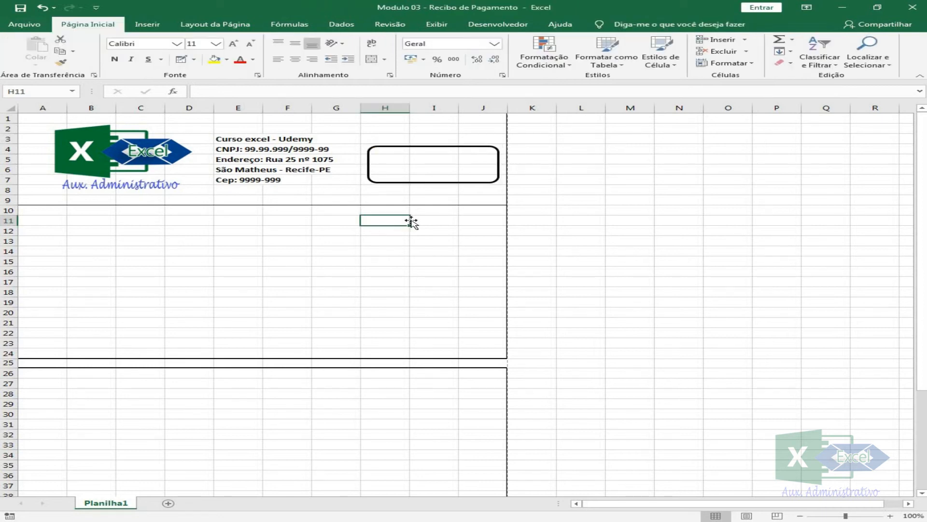
Enlarge the rounded rectangle to about 4,9 cm wide and 1,98 cm high so that it frames cells H4:J7.
left_click(375, 180)
left_click(375, 218)
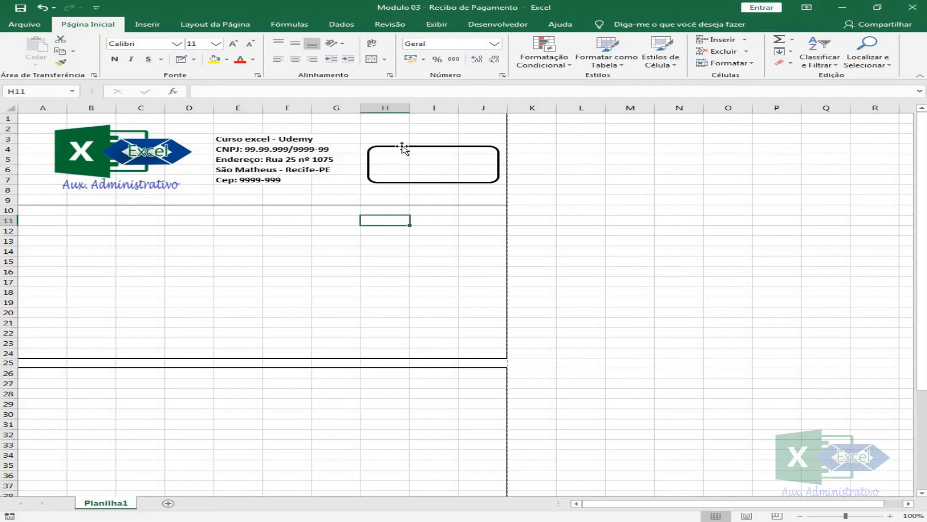
left_click(586, 235)
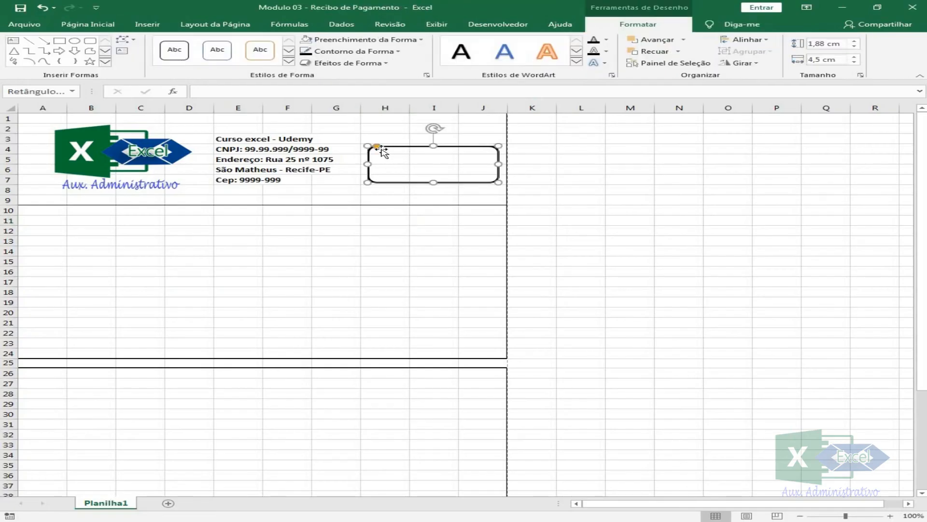
left_click(407, 197)
left_click(410, 183)
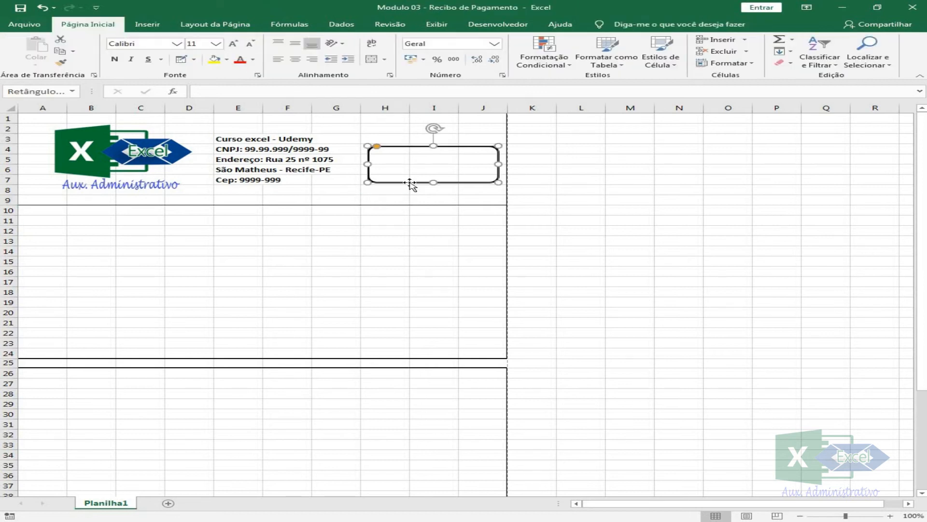
left_click_drag(367, 145, 361, 144)
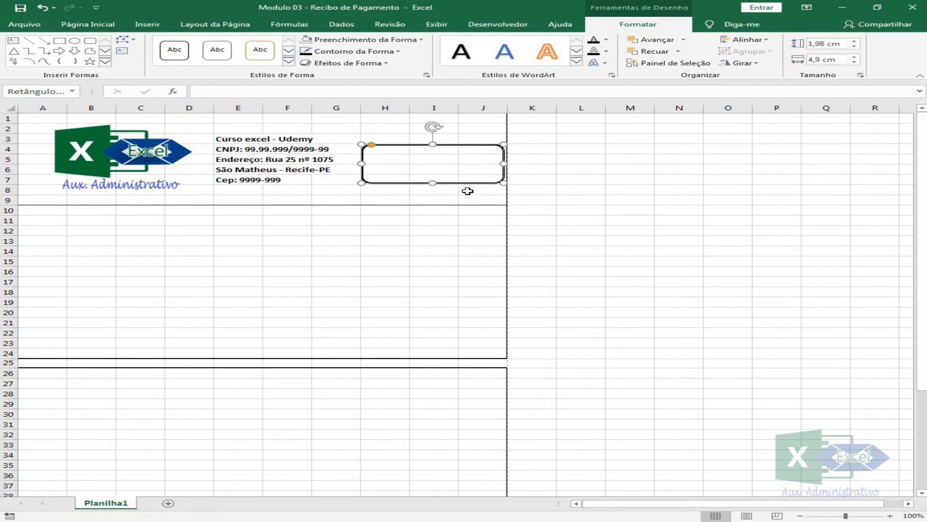
left_click(433, 221)
Merge and center cells H4:J7 inside the rounded rectangle and enter 50,00 in the merged cell.
left_click_drag(388, 151, 475, 181)
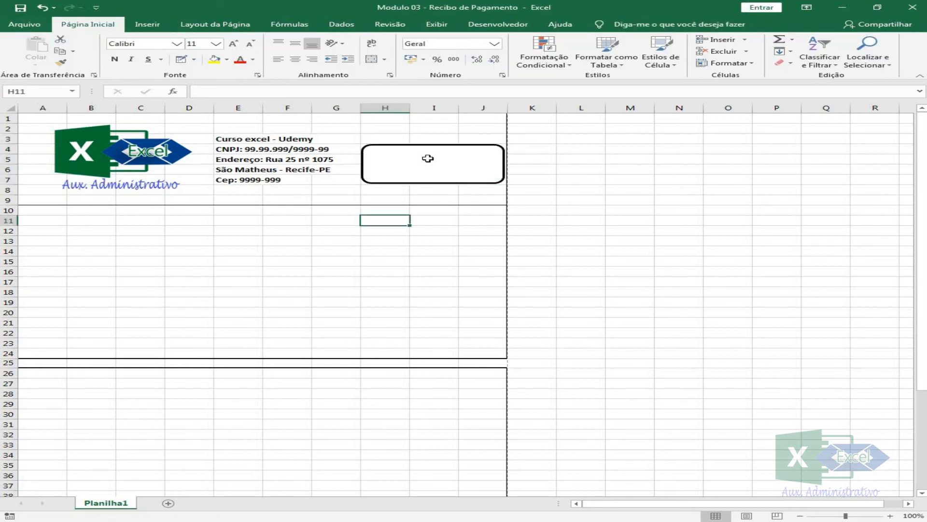
left_click(428, 158)
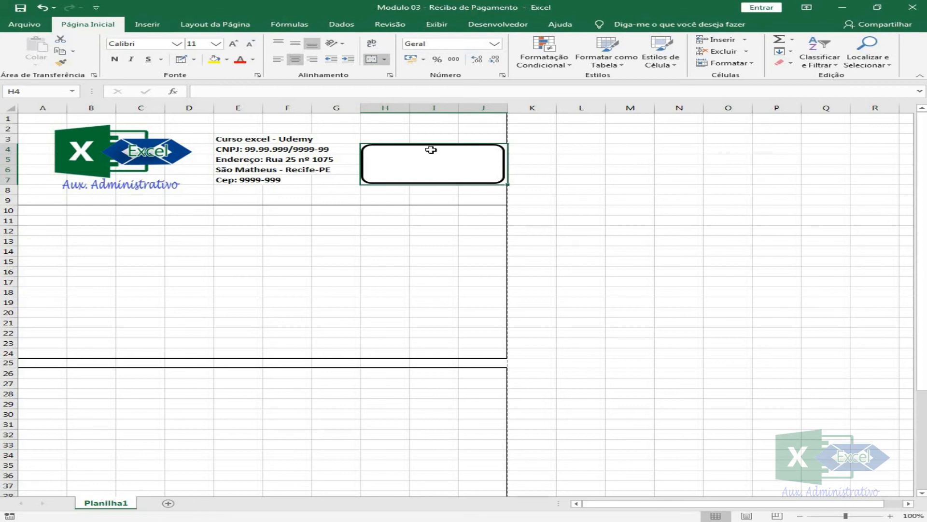
type("50,00")
key("Return")
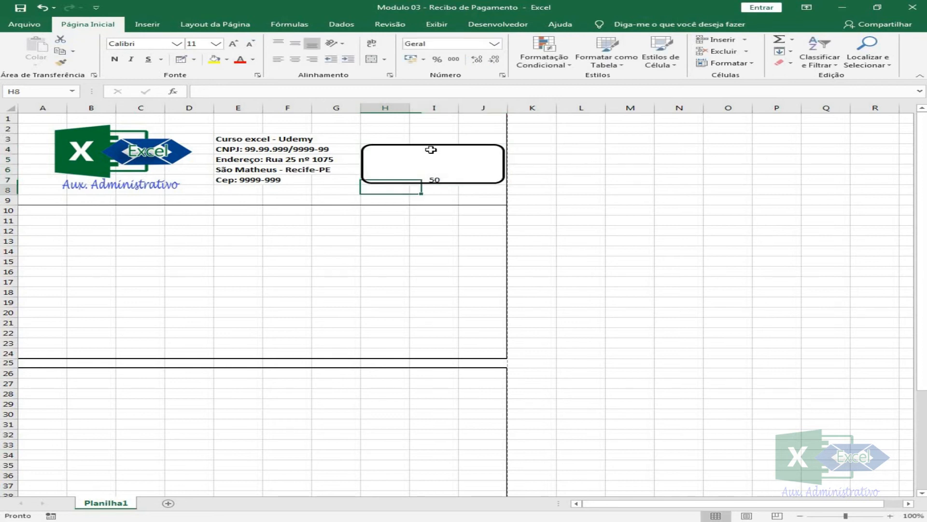
Apply the R$ accounting number format to the merged amount cell H4.
left_click(447, 169)
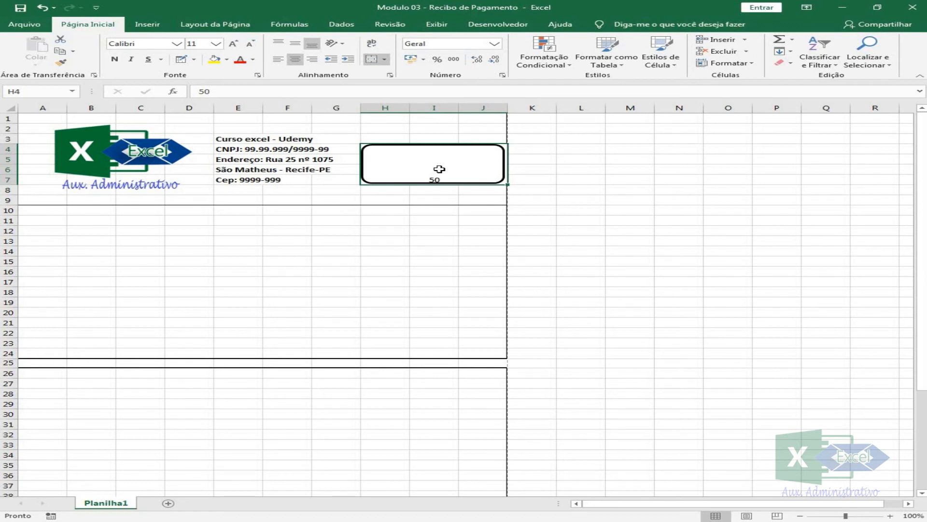
left_click(385, 241)
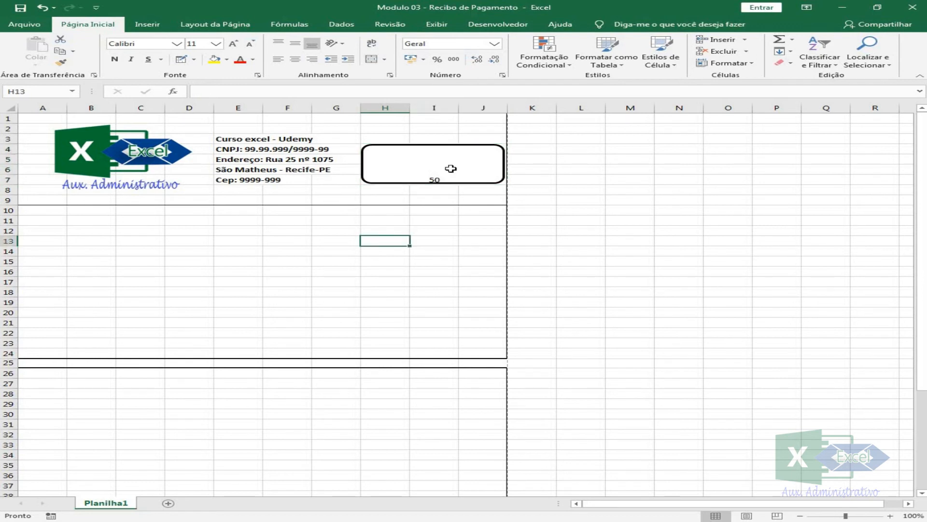
left_click(438, 170)
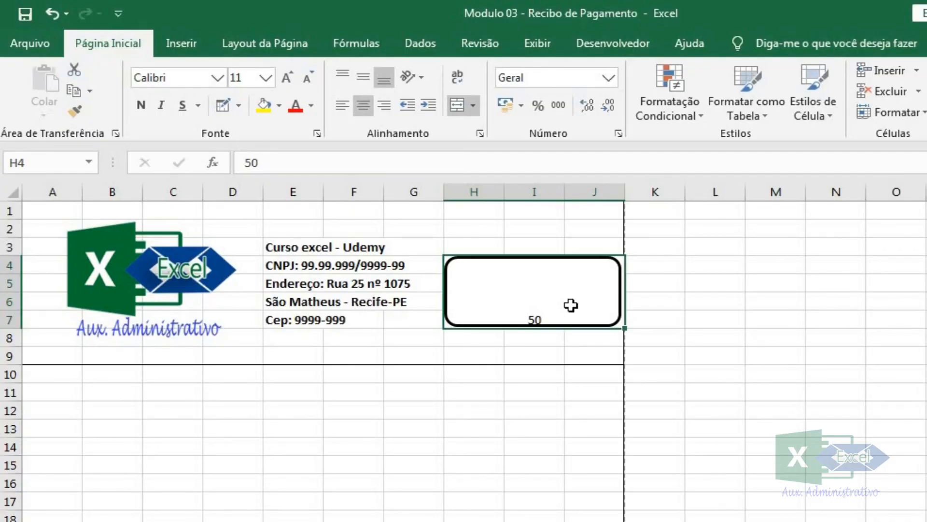
left_click(506, 104)
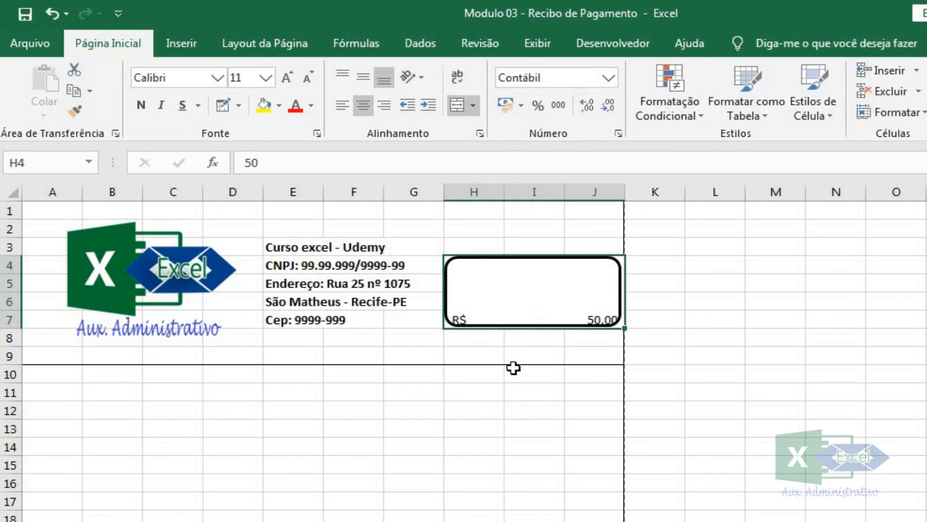
Align the amount in merged cell H4 vertically to the middle and change its number format to Moeda.
left_click(505, 406)
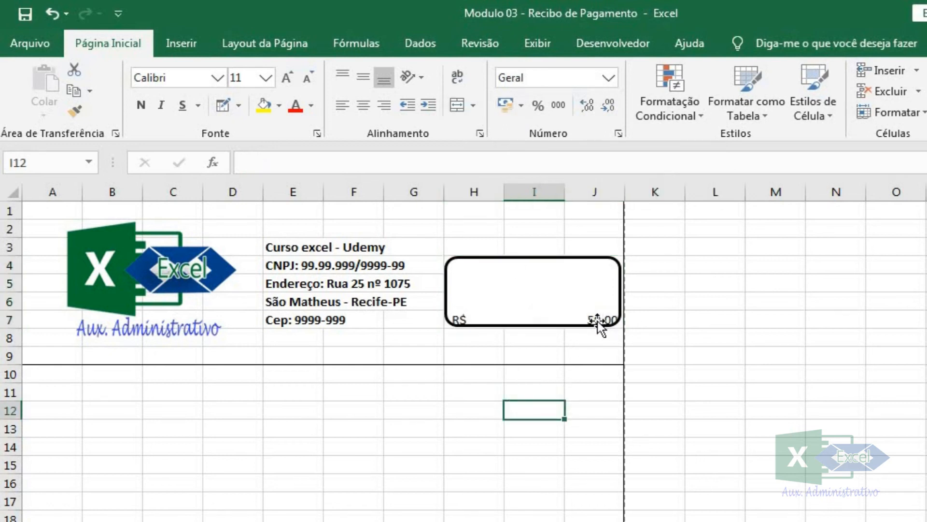
left_click(467, 323)
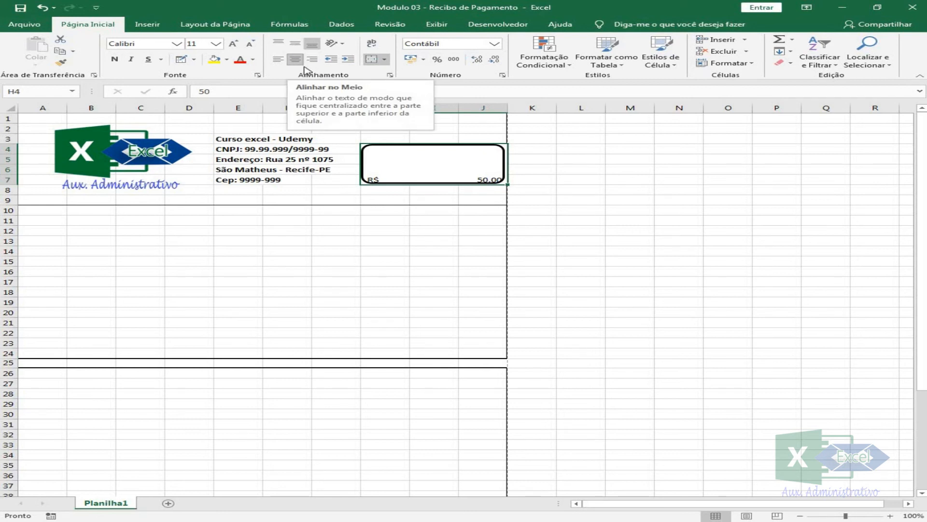
left_click(295, 45)
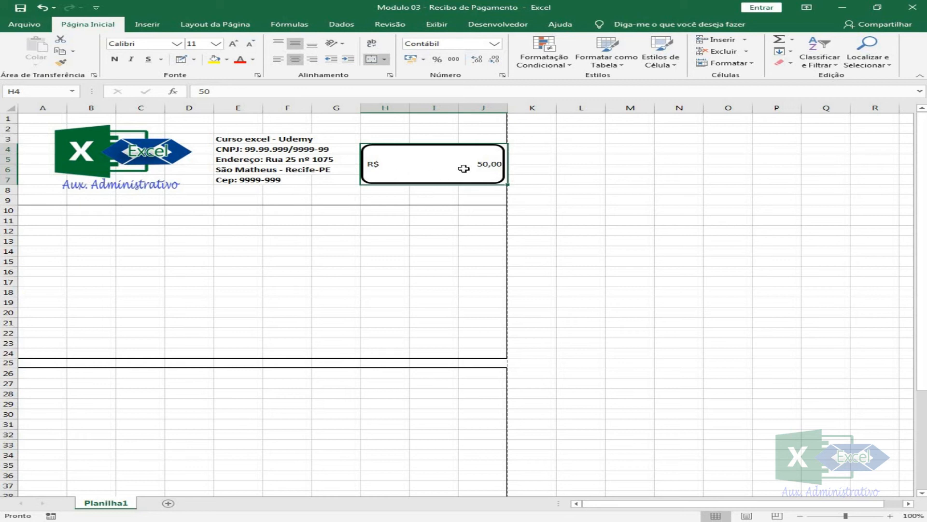
left_click(495, 46)
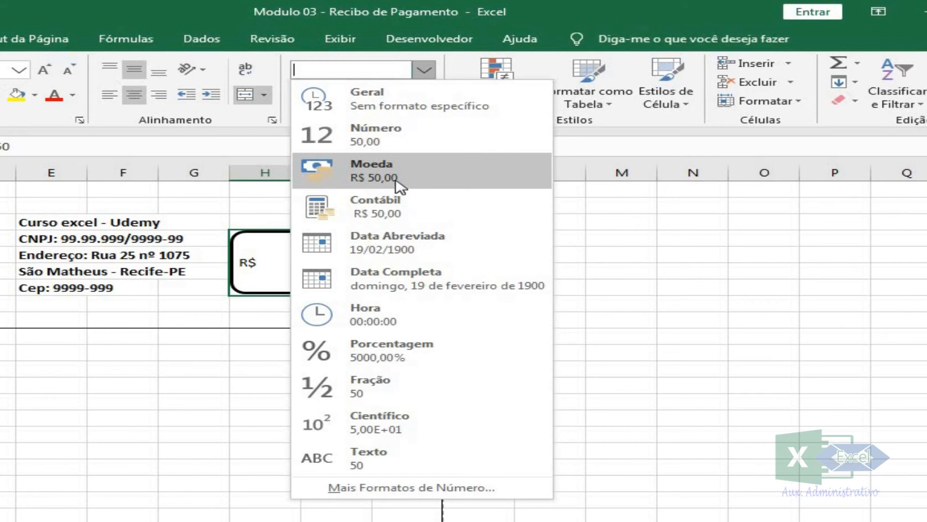
left_click(398, 182)
left_click(392, 382)
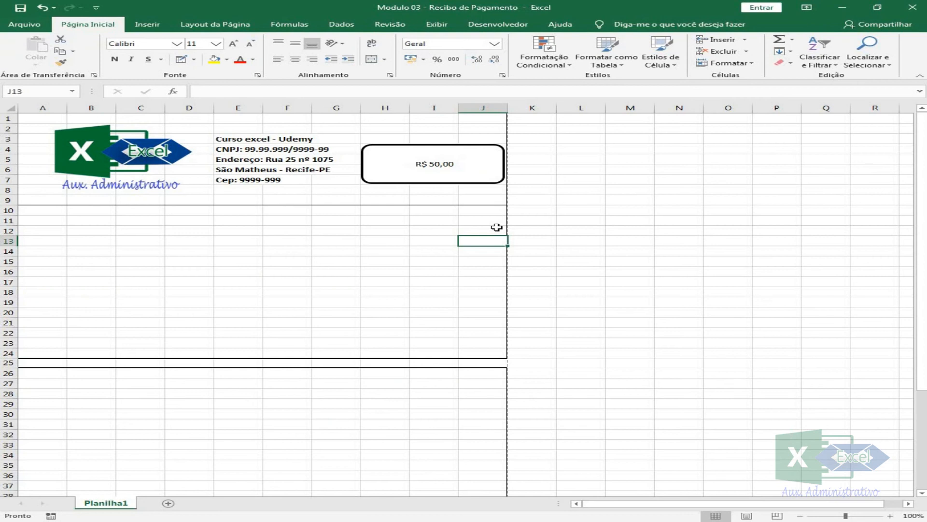
Make the amount in merged cell H4 bold and enlarge its font size to 28.
left_click(463, 170)
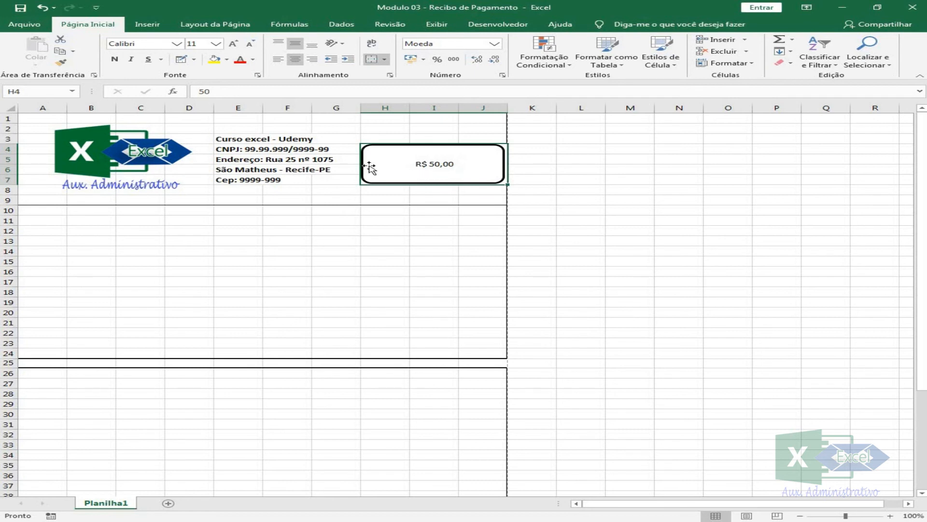
left_click(114, 60)
left_click(236, 46)
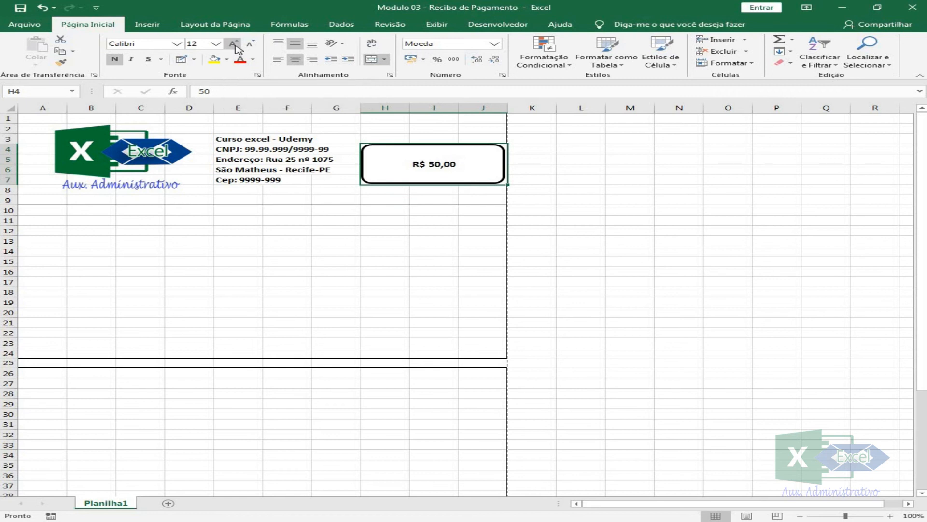
left_click(236, 46)
left_click(236, 46)
left_click(236, 46)
left_click(236, 46)
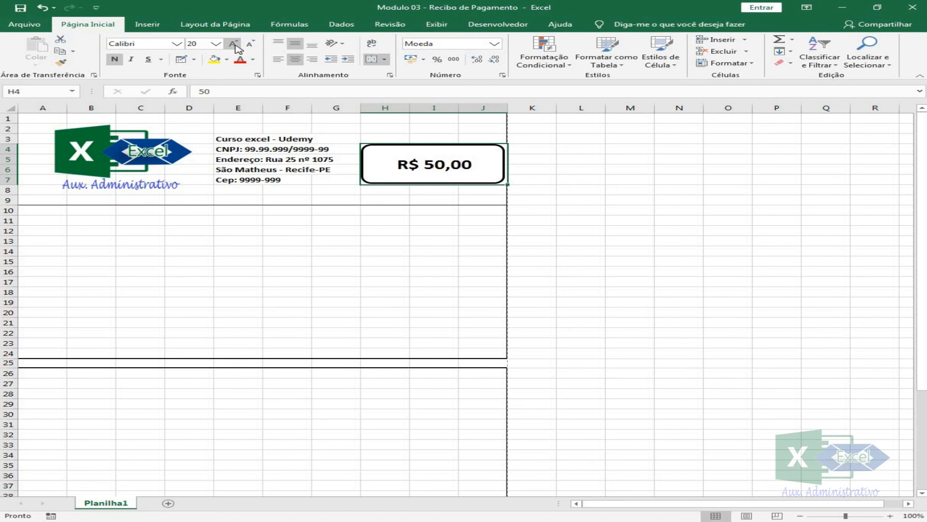
left_click(236, 46)
left_click(235, 45)
left_click(236, 46)
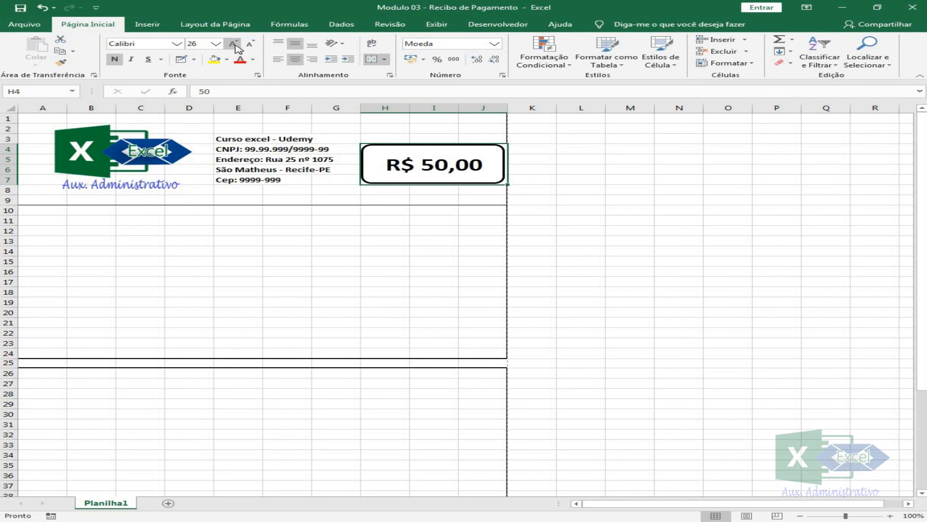
left_click(236, 46)
left_click(235, 46)
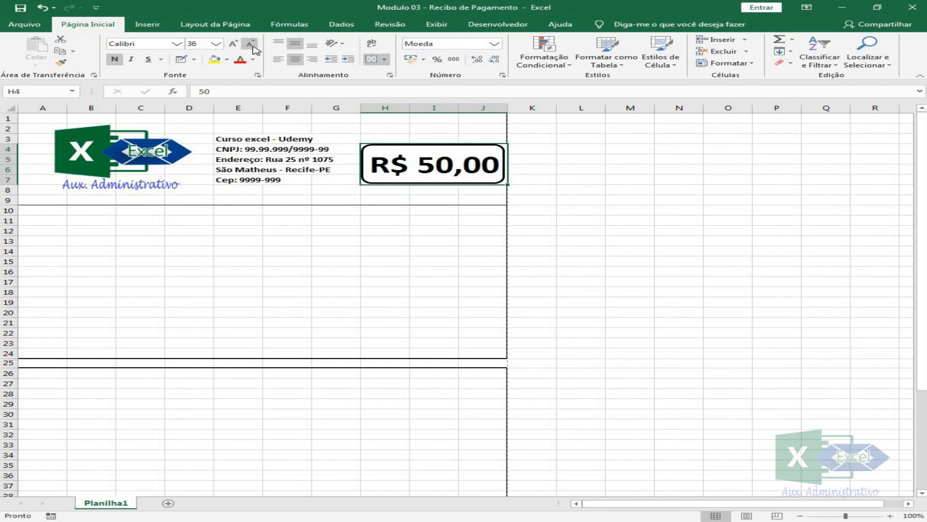
left_click(251, 46)
left_click(311, 283)
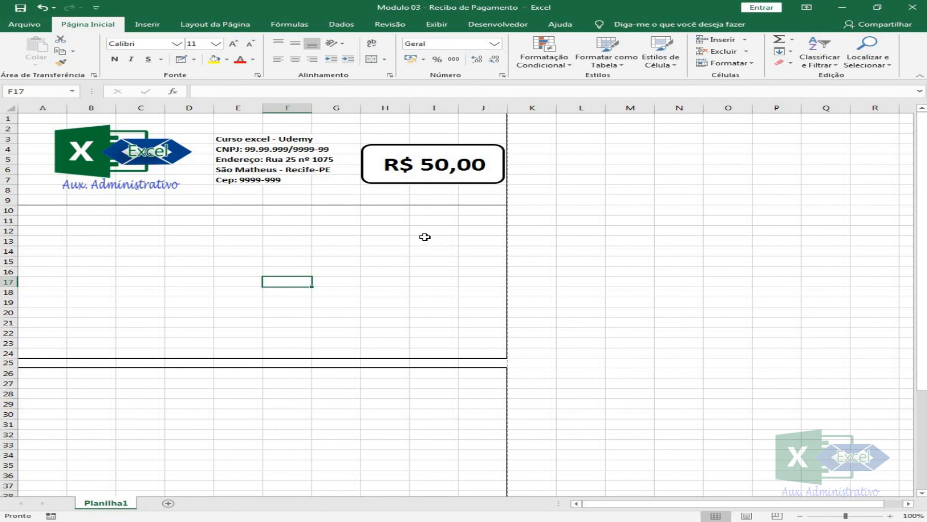
Check the receipt in the print preview and shrink the rounded rectangle so it sits slightly inside the edges of cells H4:J7.
key("ctrl+p")
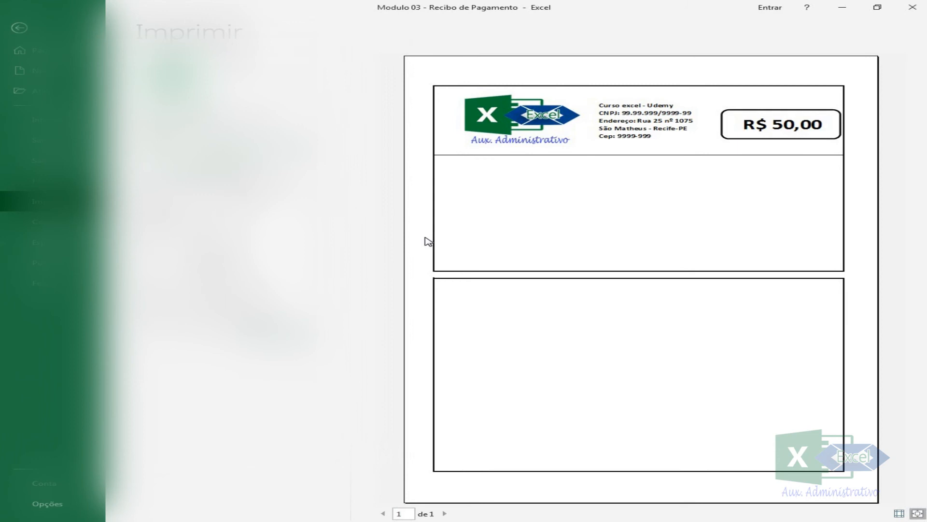
key("Escape")
left_click_drag(468, 147, 460, 148)
left_click_drag(349, 185, 371, 184)
left_click_drag(495, 184, 493, 181)
left_click_drag(371, 145, 372, 149)
left_click(391, 250)
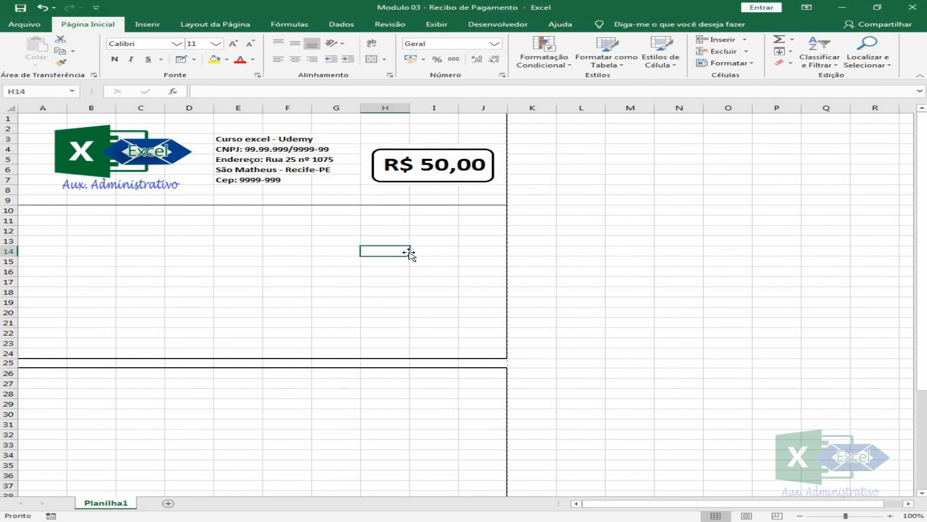
left_click(492, 151)
left_click_drag(493, 149, 499, 148)
left_click(424, 242)
Test the amount box with larger values by entering 150, followed by 1000, in merged cell H4.
double_click(416, 155)
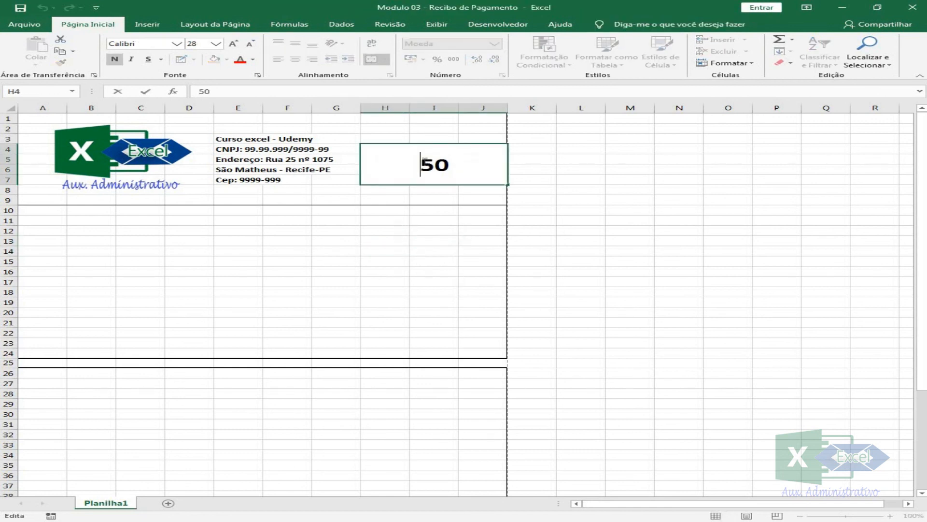
type("1")
key("Return")
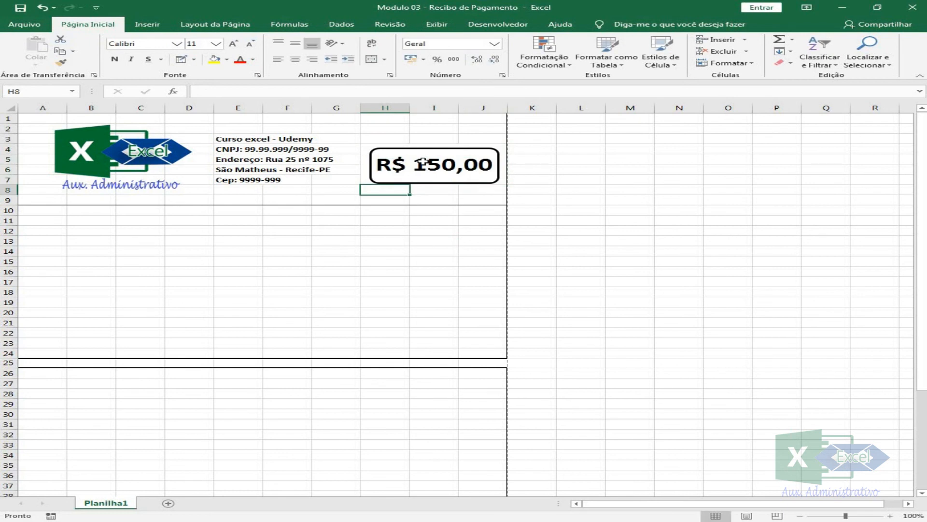
double_click(438, 168)
key("Return")
left_click(455, 168)
type("1000")
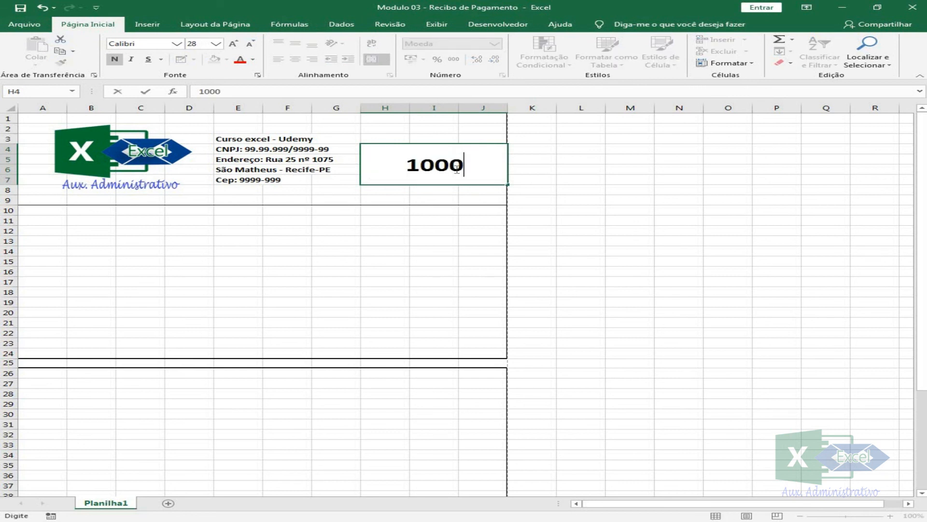
key("Return")
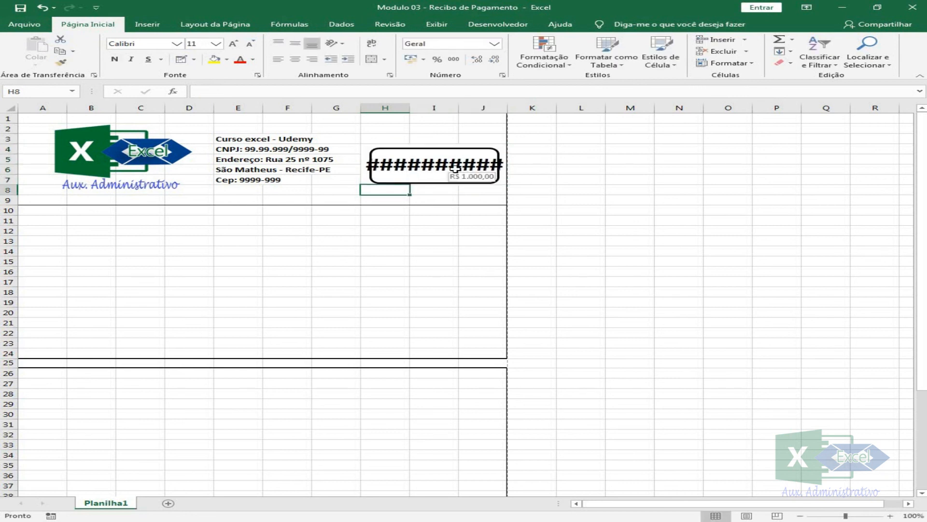
Reduce the font size of the amount in H4 to 26 and check the receipt in the print preview.
left_click(404, 176)
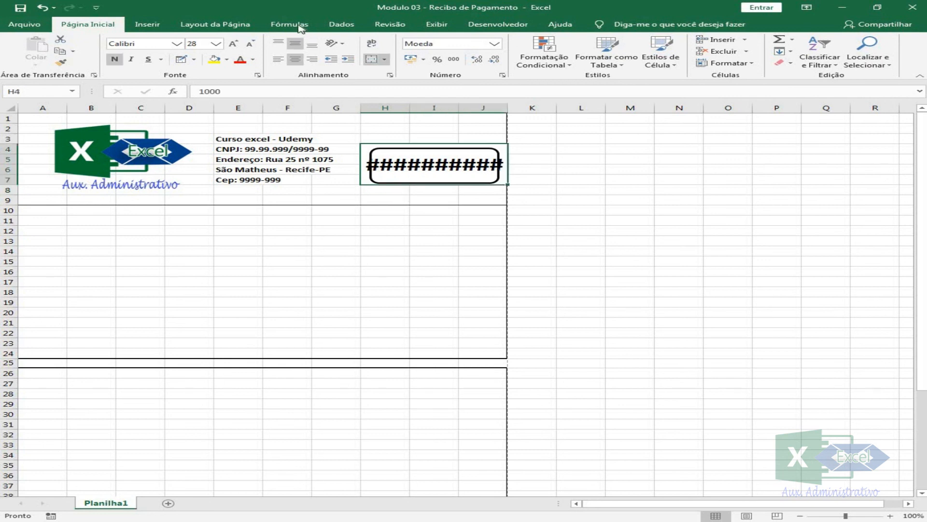
left_click(250, 44)
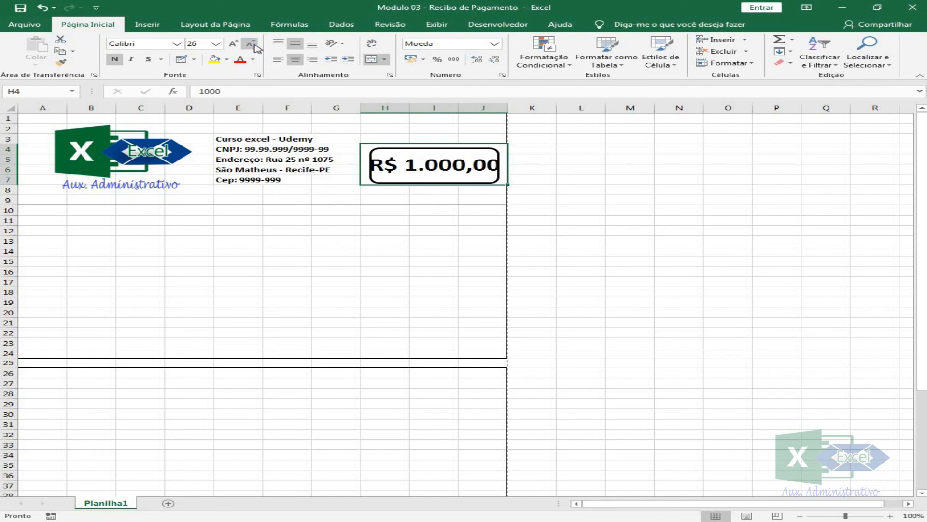
left_click(384, 229)
key("ctrl+p")
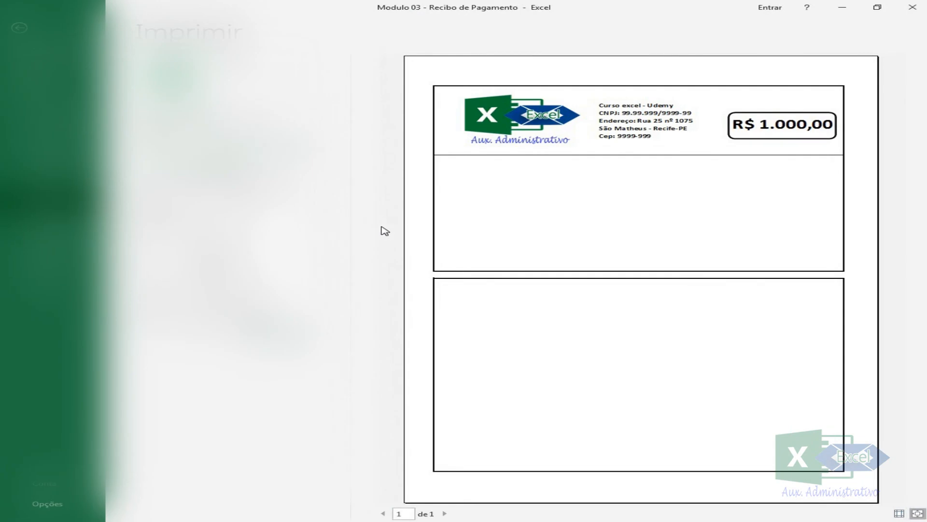
key("Escape")
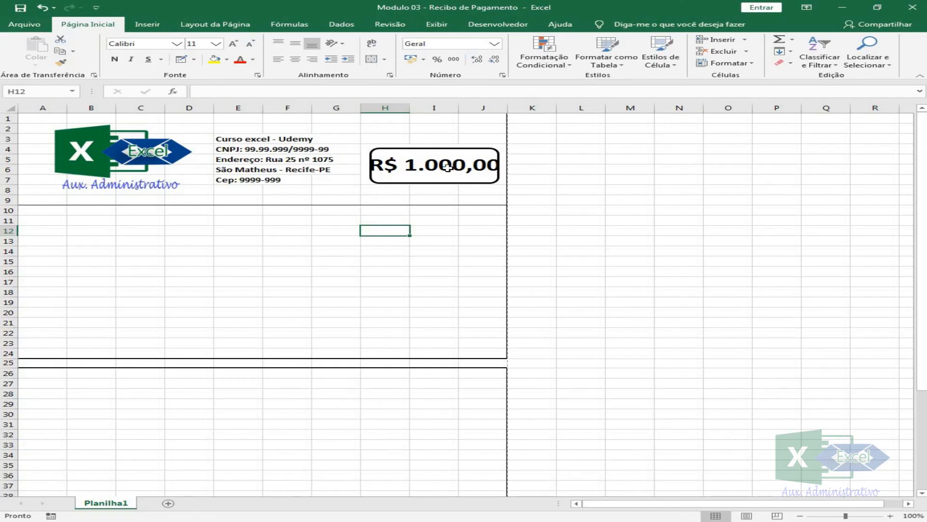
Test the amount box at the reduced font size by entering 50, followed by 150, in merged cell H4.
left_click(448, 167)
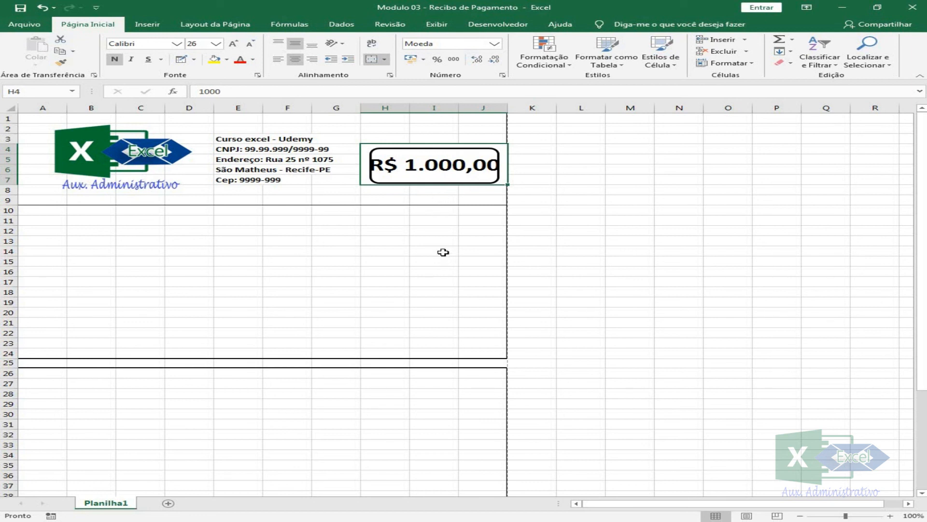
type("50")
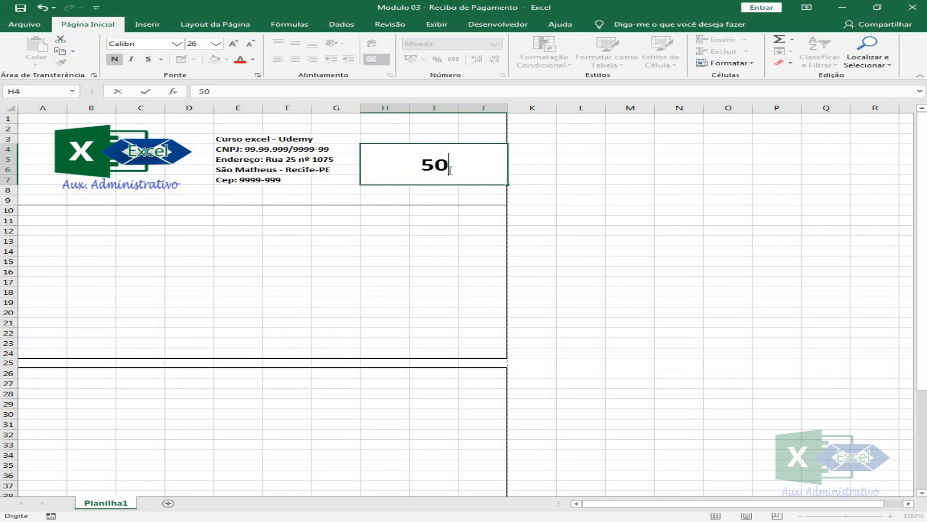
key("Return")
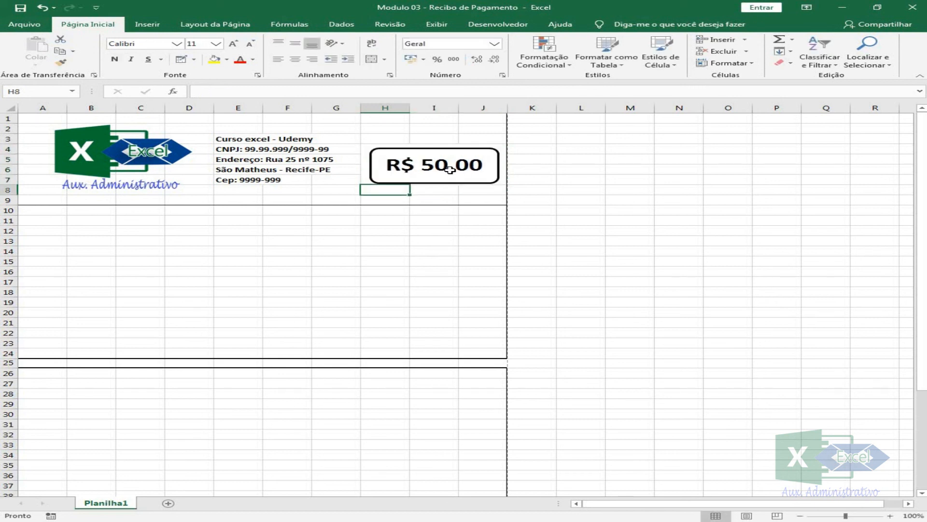
left_click(450, 169)
type("150")
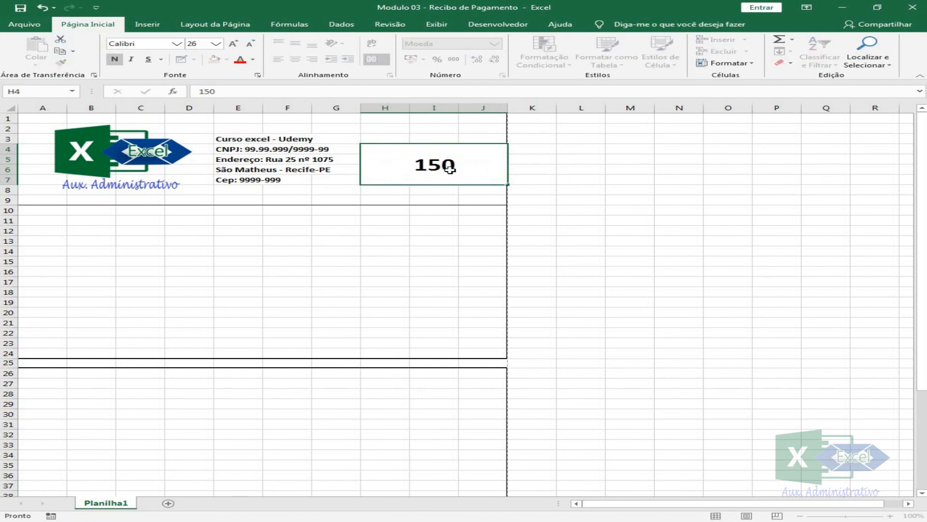
key("Return")
Enter 2.000 in merged cell H4 and check how it fits the frame in the print preview.
left_click(429, 162)
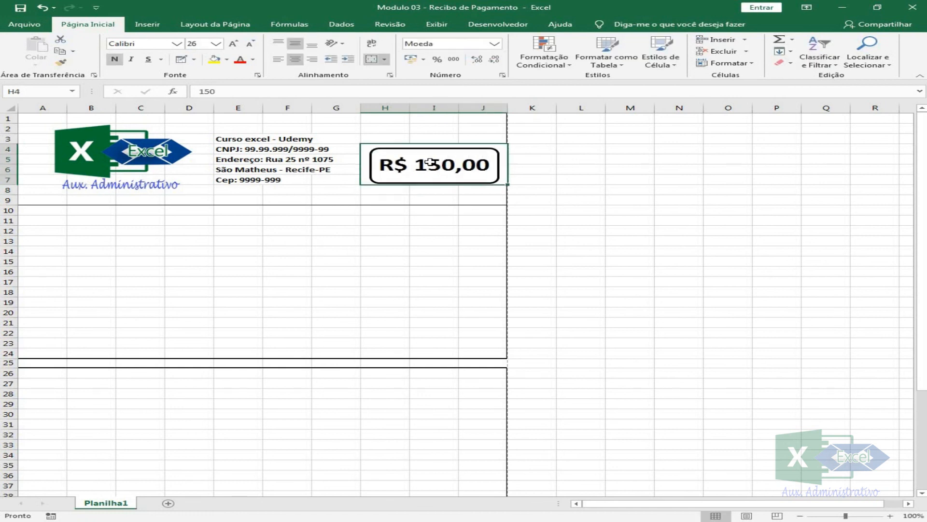
type("100")
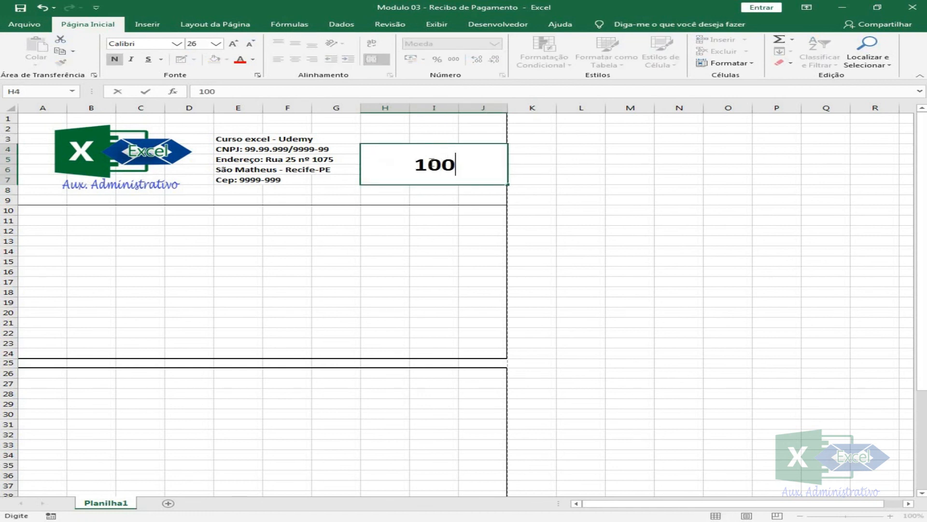
key("BackSpace")
key("BackSpace")
type("2.000")
key("Return")
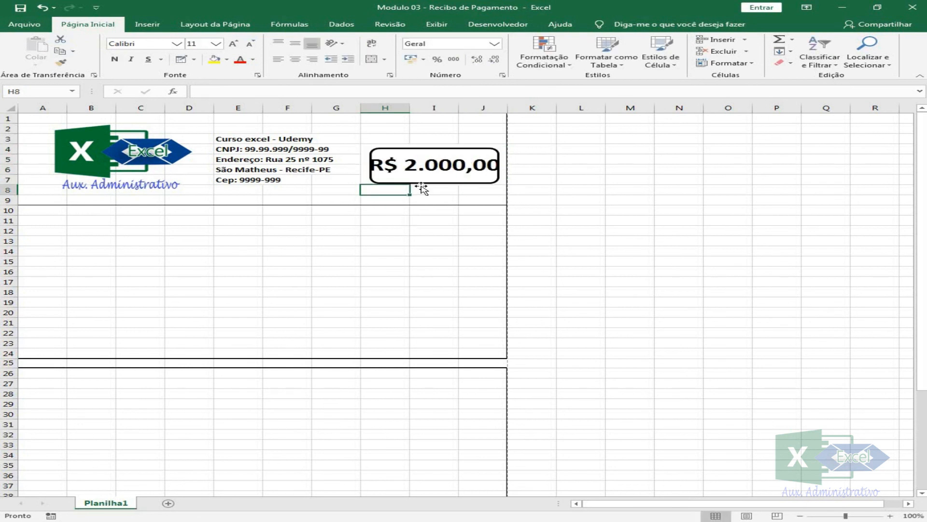
key("ctrl+p")
Enter 50 as the amount in merged cell H4 and save the workbook.
left_click(435, 167)
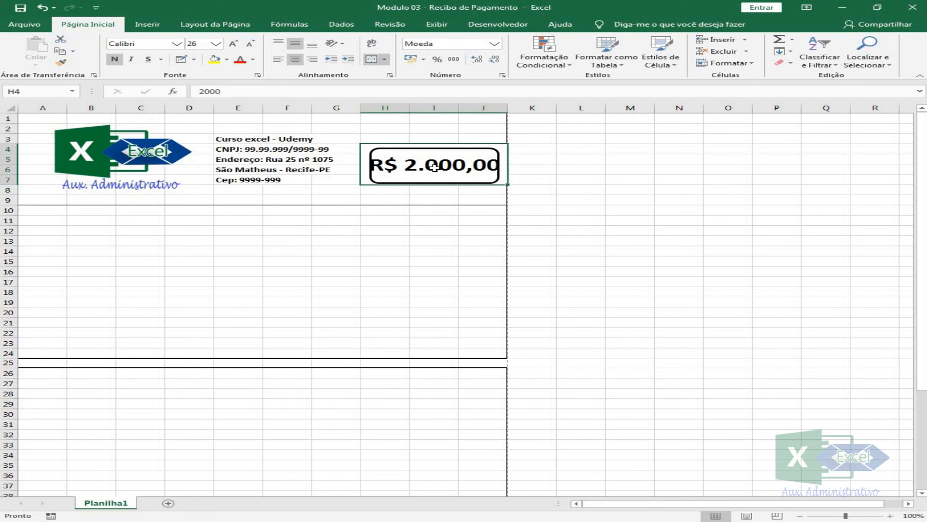
type("50")
key("Return")
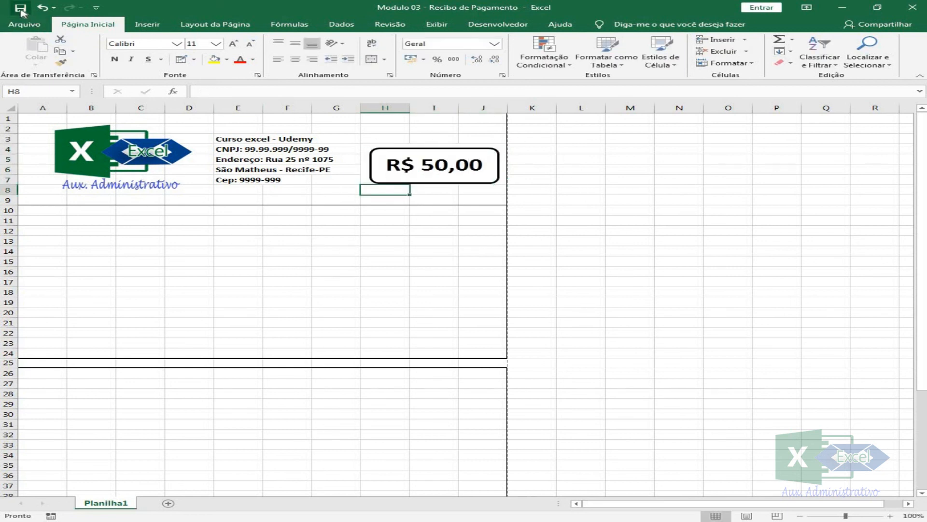
left_click(452, 262)
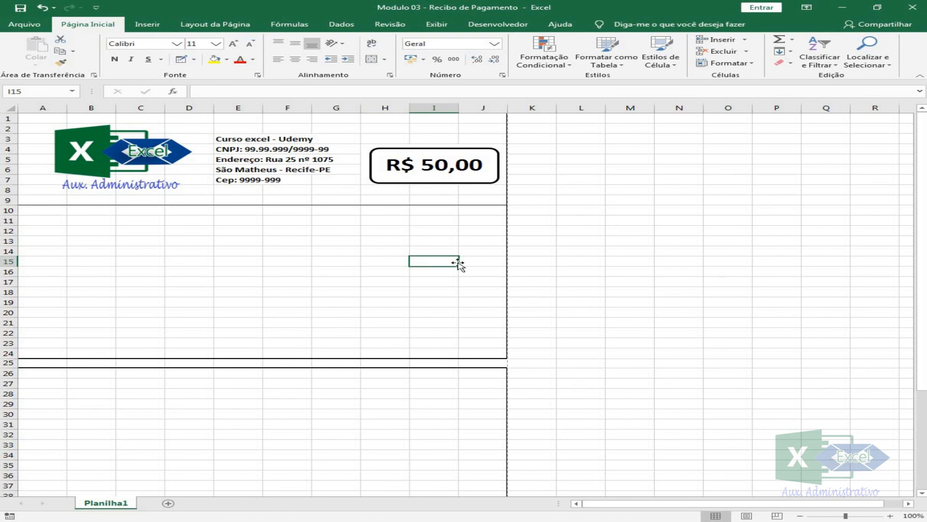